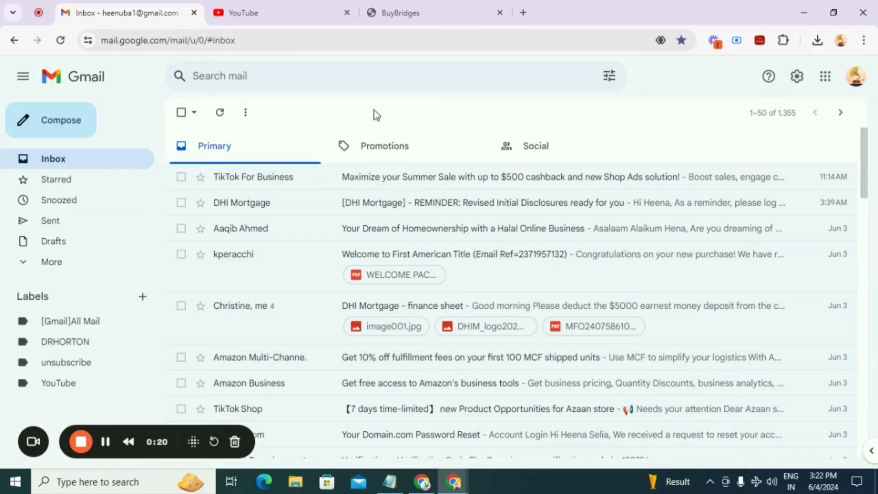
Step: On YouTube, start creating a channel for the signed-in account and name it Buy Bridges
left_click(276, 23)
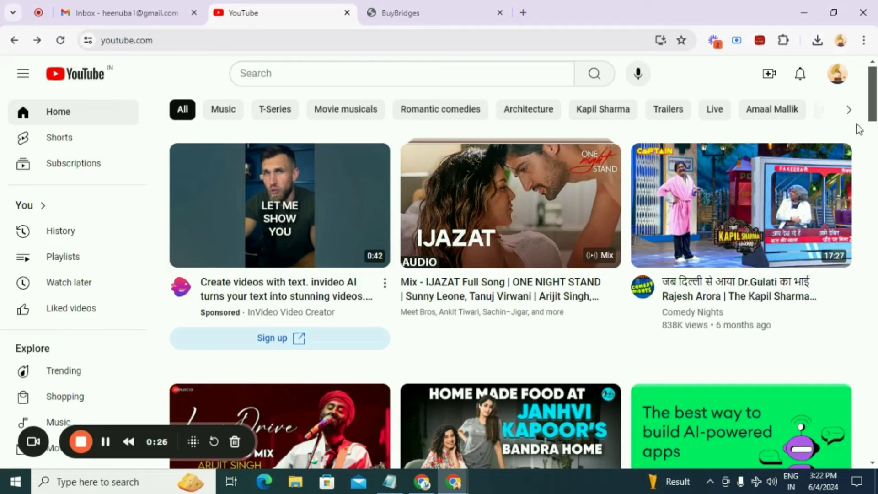
left_click(837, 78)
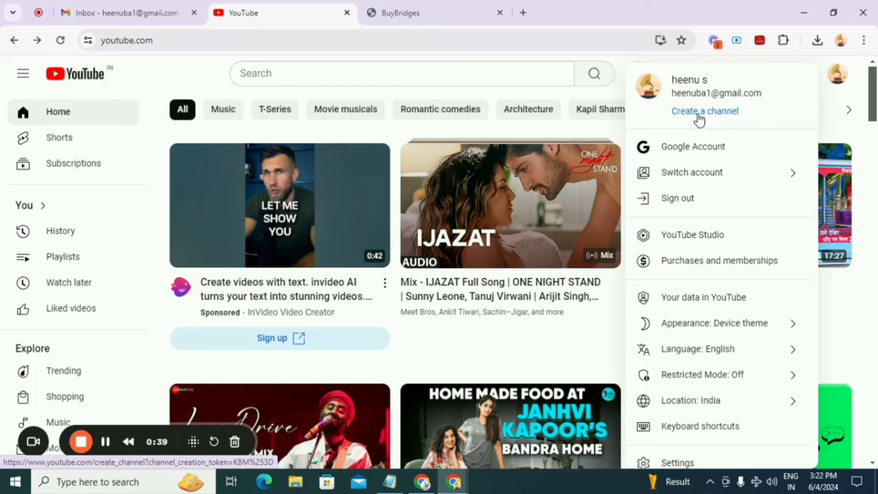
left_click(699, 113)
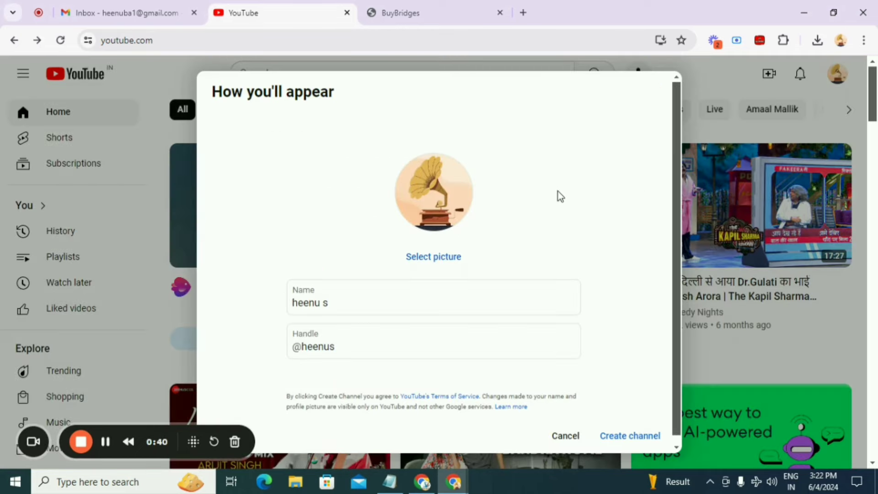
left_click(341, 300)
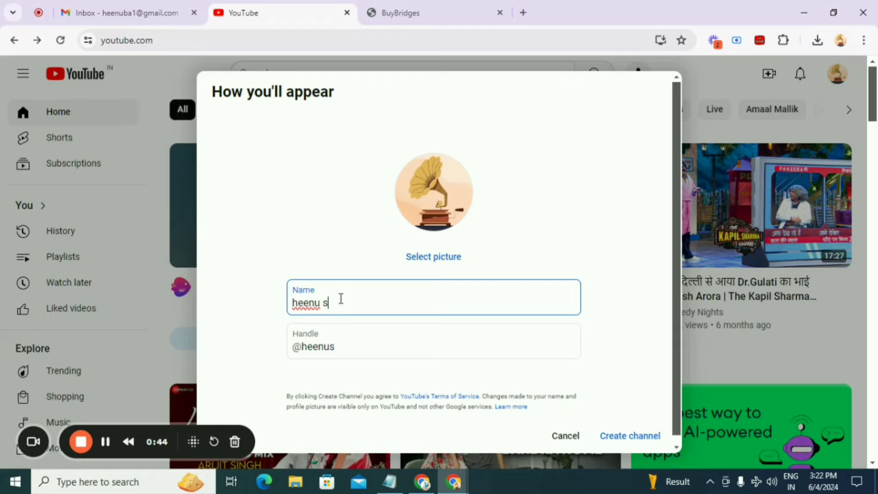
key("BackSpace")
key("BackSpace")
key("BackSpace")
key("BackSpace")
key("BackSpace")
key("BackSpace")
key("BackSpace")
type("Buy Bridges")
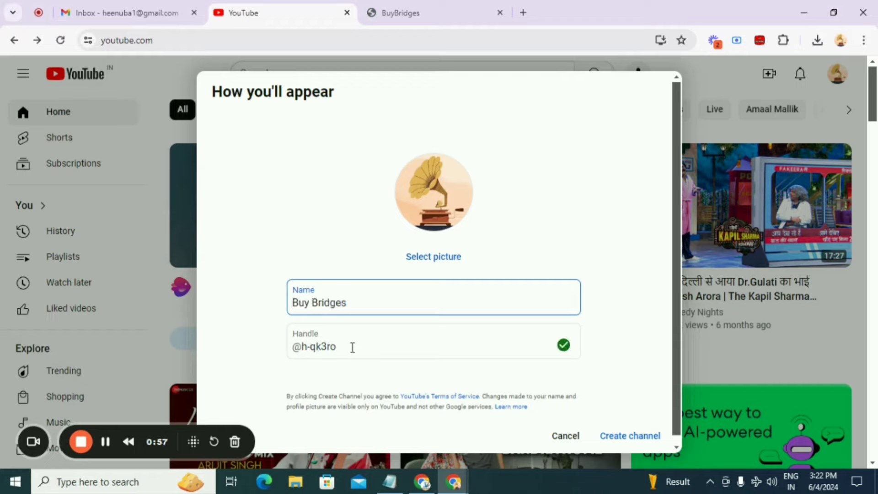
left_click_drag(337, 347, 304, 347)
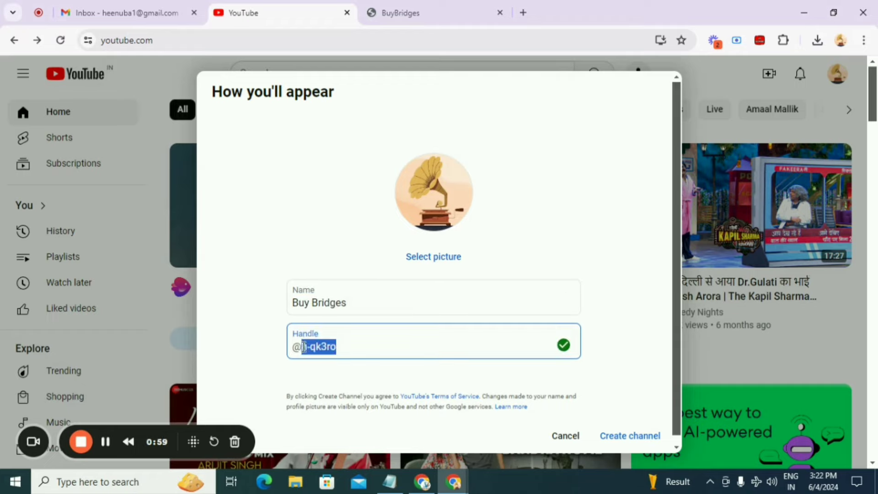
type("BuyBridges")
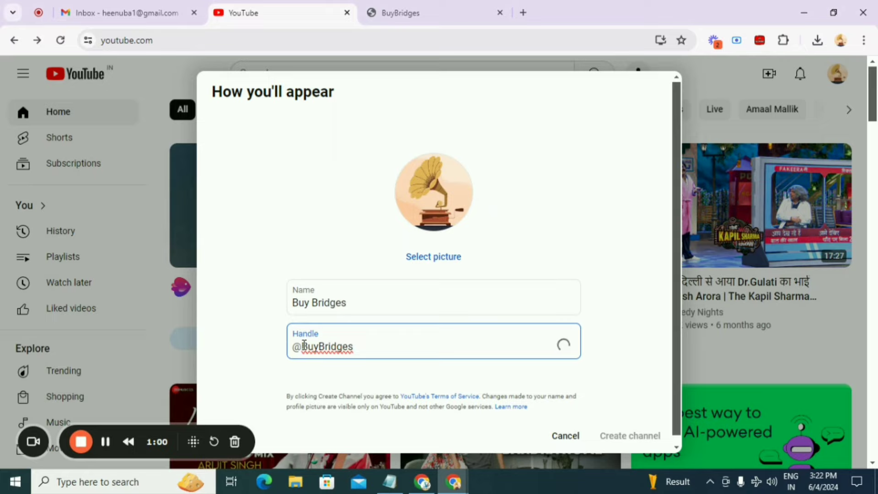
left_click(324, 346)
key("BackSpace")
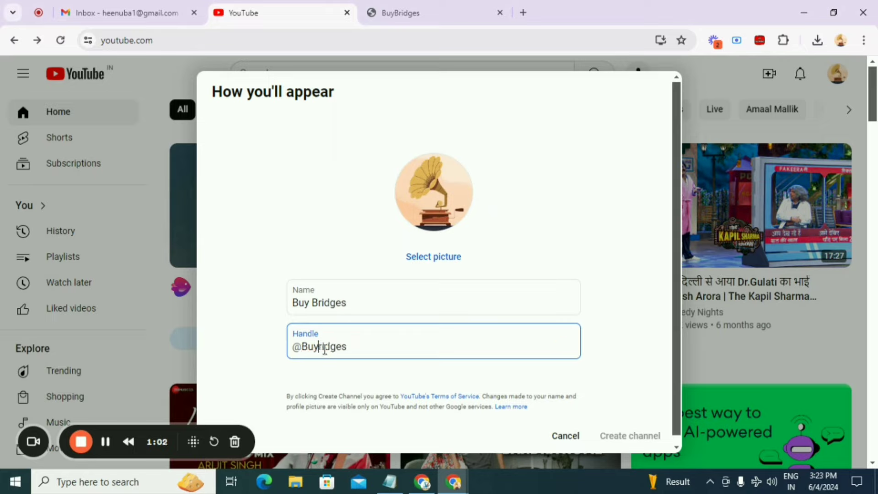
type("b")
left_click(309, 347)
key("BackSpace")
type("buyb")
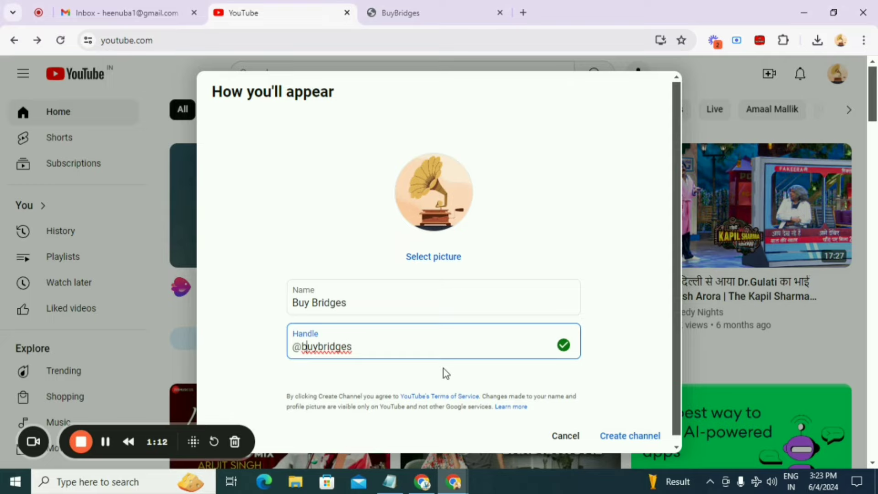
left_click(630, 437)
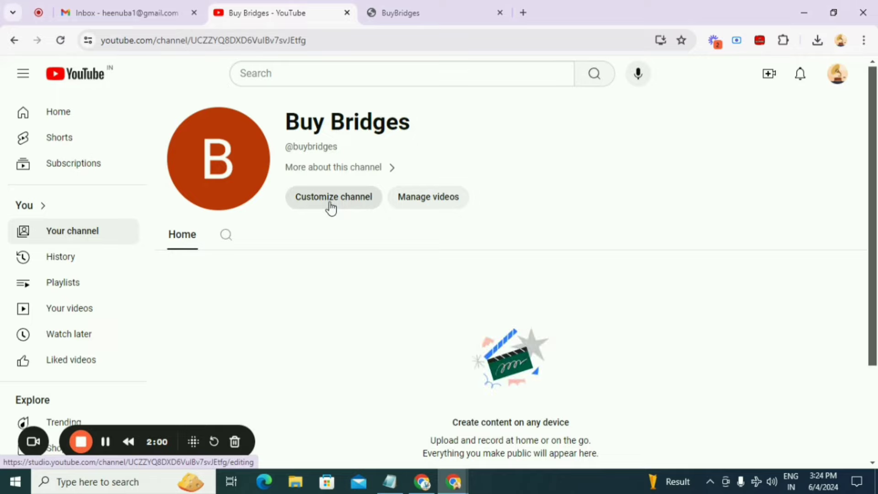
Step: Open the customization of the new channel, verifying the account with its password and continuing past the YouTube Studio welcome
left_click(331, 204)
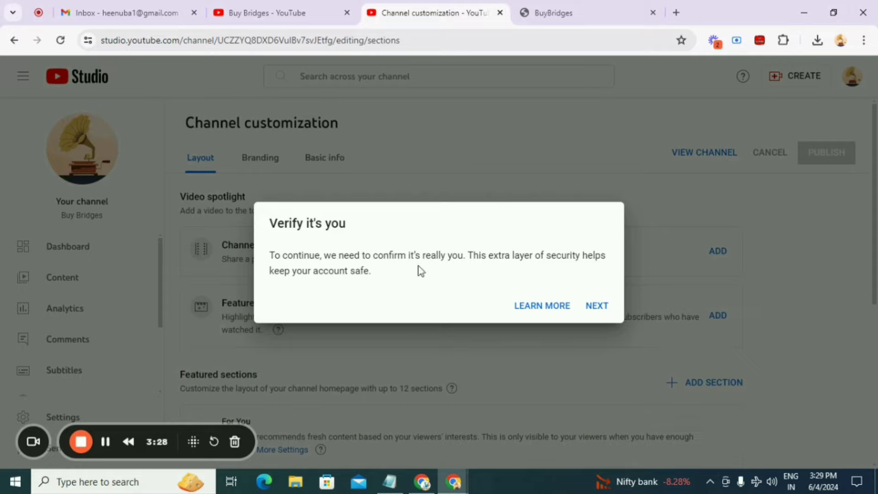
left_click(599, 313)
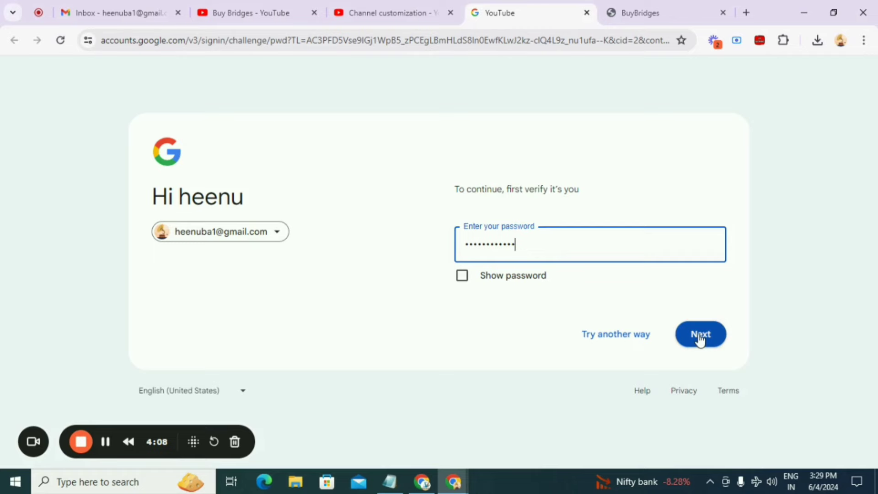
left_click(698, 336)
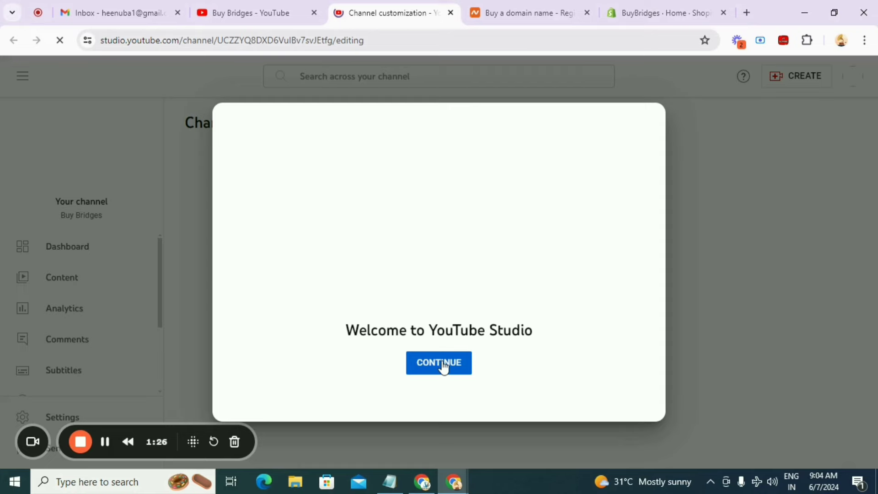
left_click(442, 364)
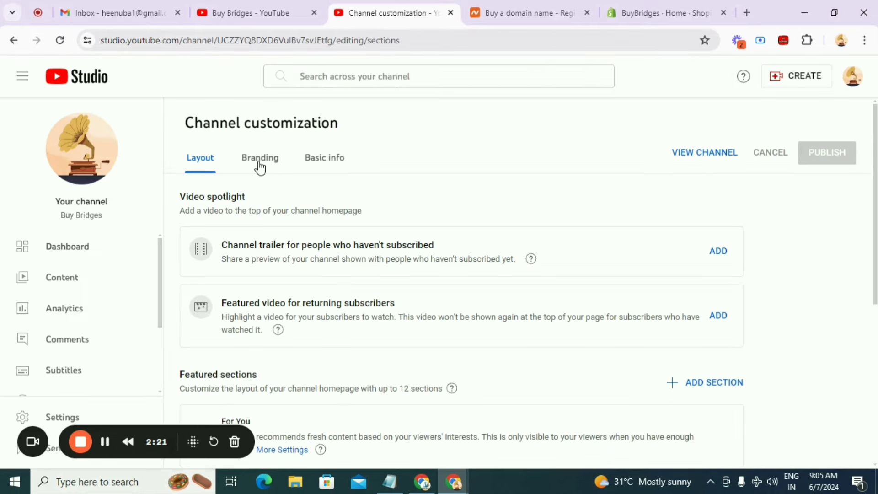
Step: Replace the channel's profile picture with the "Pamper Your Pets Perfectly" image from the work folder on the Desktop, keeping the default crop
left_click(260, 168)
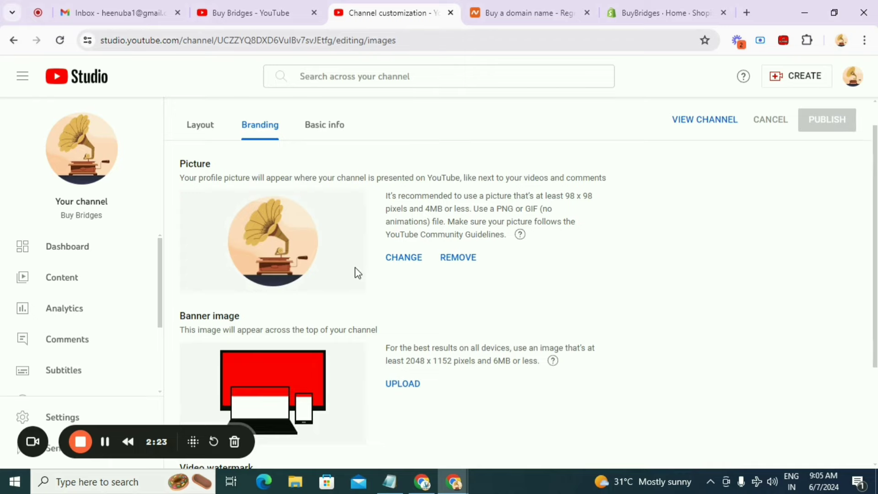
scroll(366, 265, "down", 2)
scroll(393, 247, "up", 2)
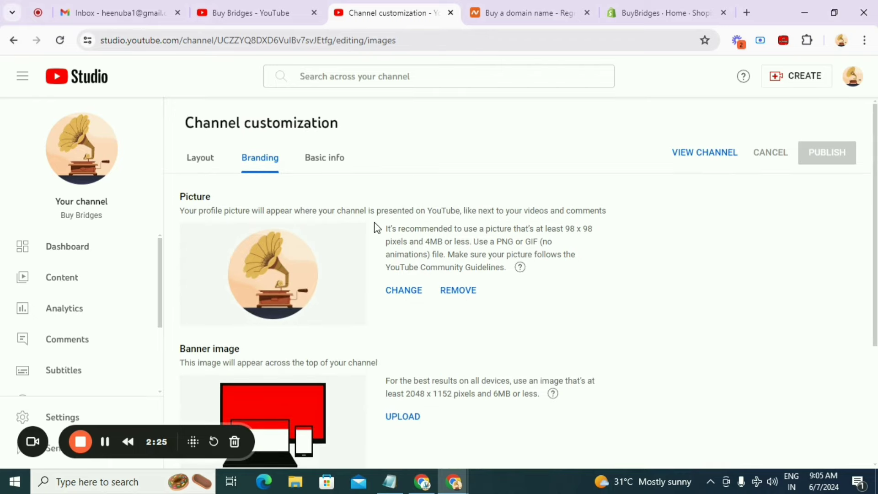
left_click(405, 292)
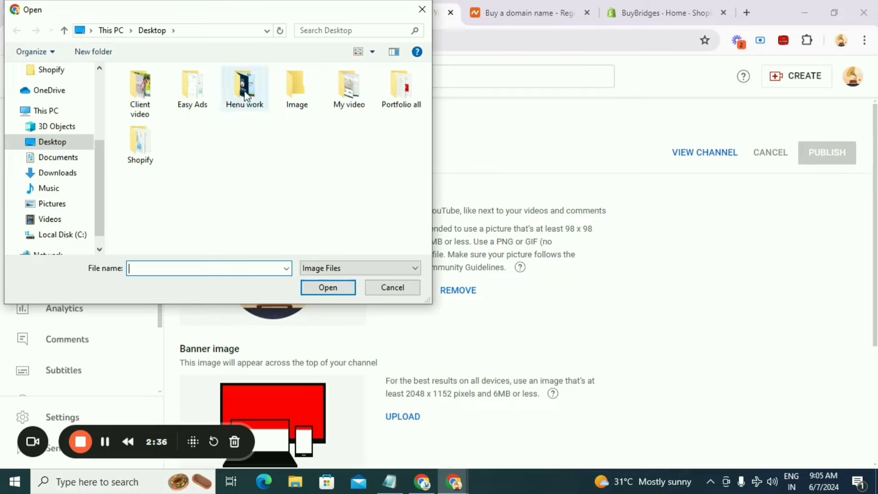
double_click(245, 93)
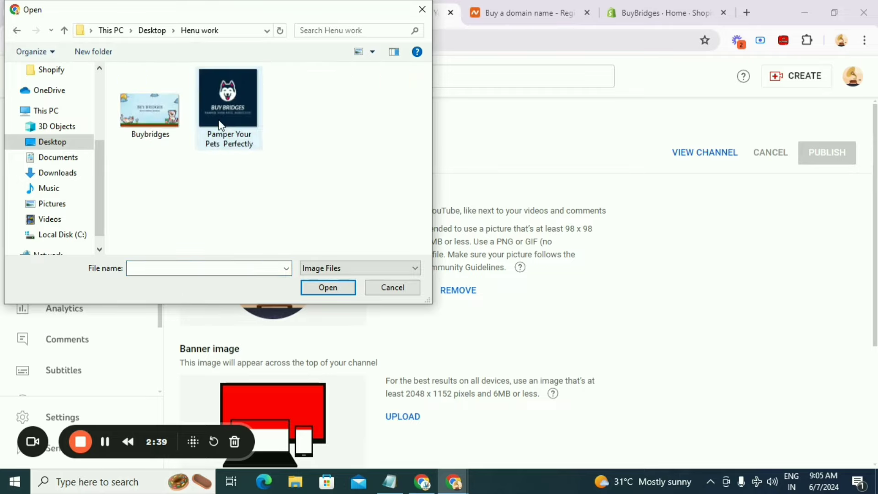
left_click(234, 118)
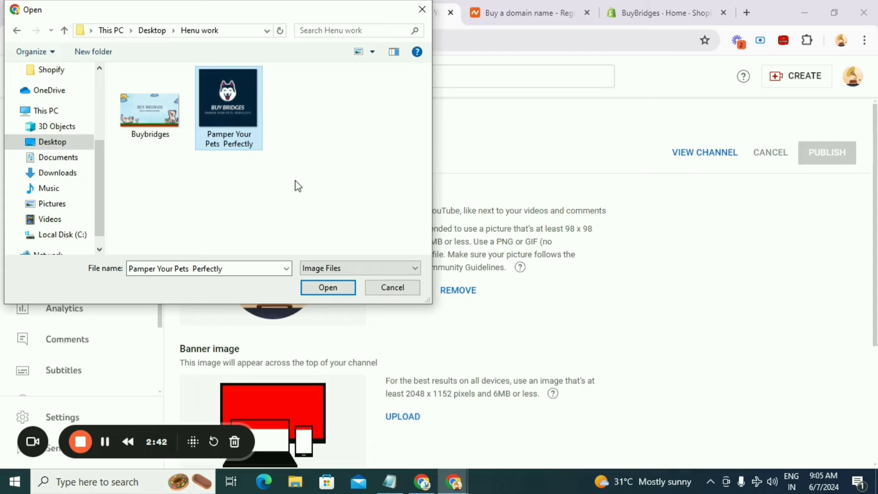
left_click(328, 287)
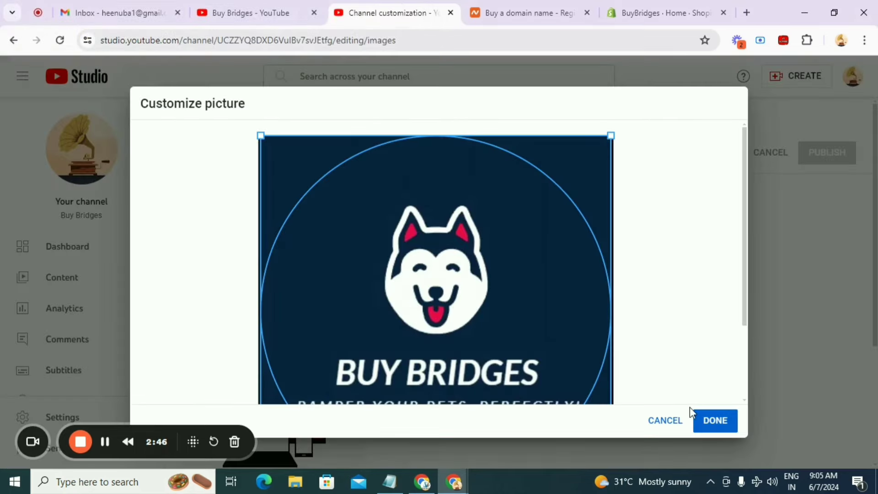
left_click(714, 423)
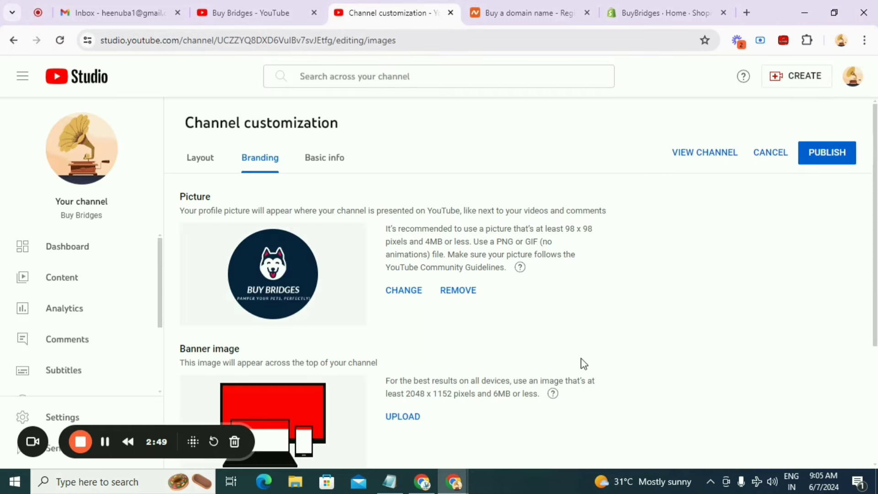
Step: Upload the Buybridges image as the channel's banner, keeping the default crop
scroll(375, 316, "down", 2)
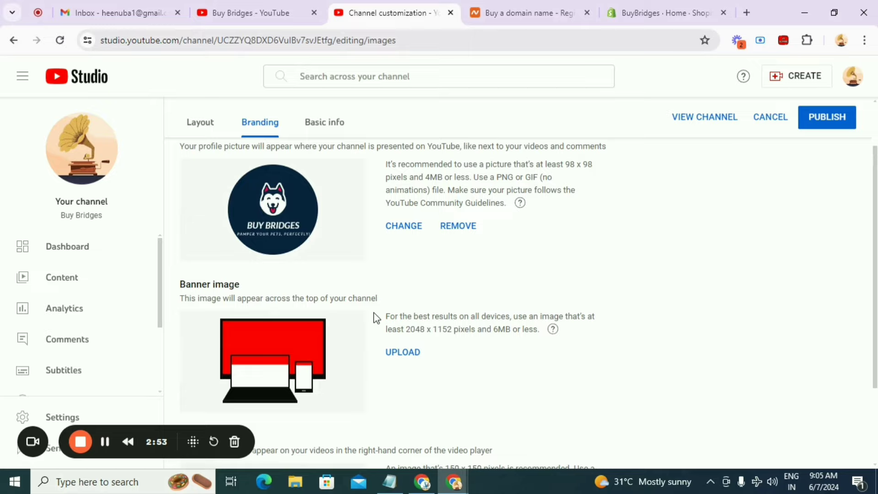
left_click(410, 352)
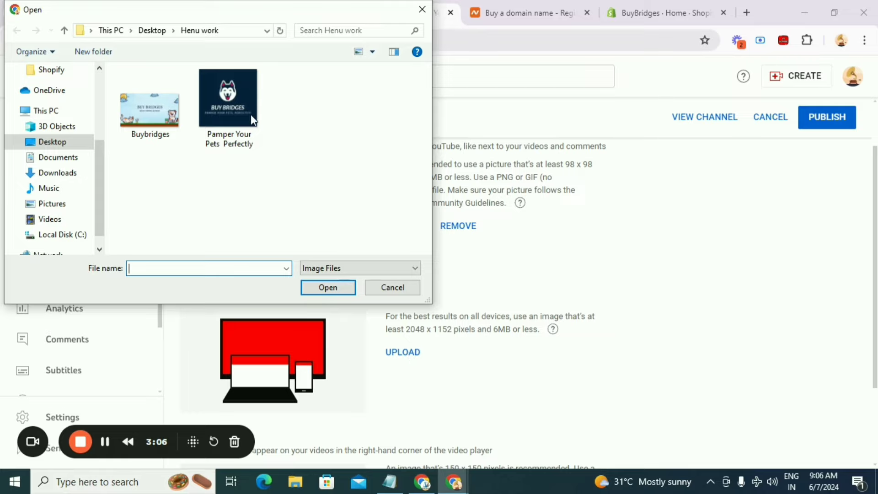
left_click(162, 123)
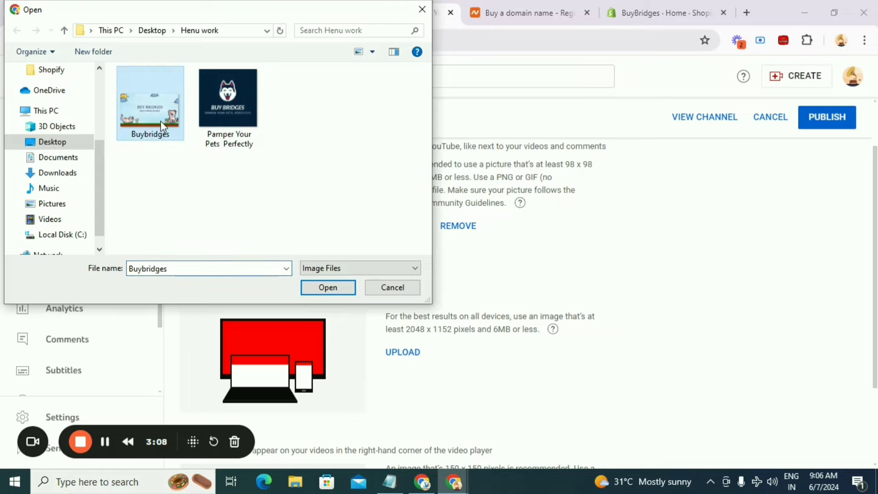
left_click(344, 287)
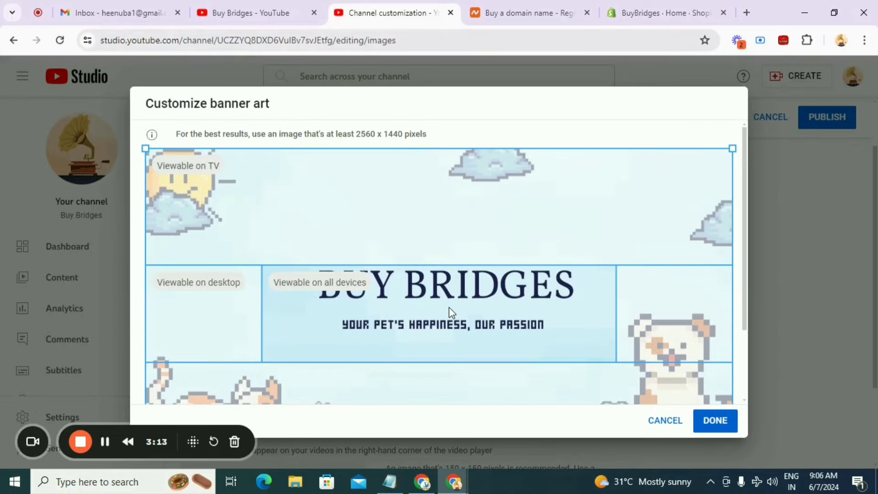
left_click(724, 423)
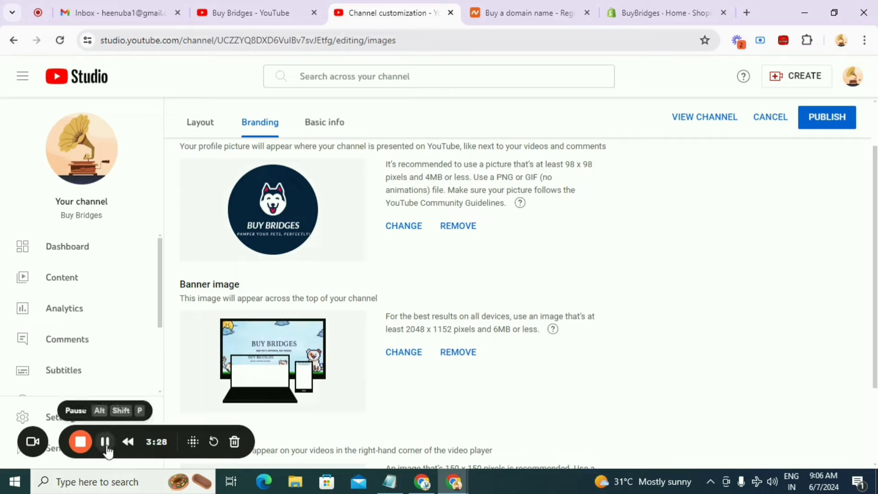
left_click(105, 441)
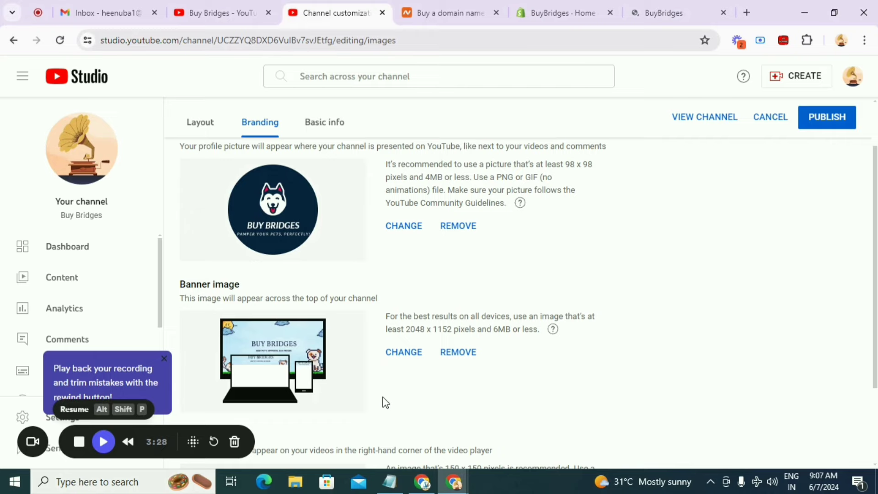
scroll(385, 402, "up", 2)
key("alt+shift+p")
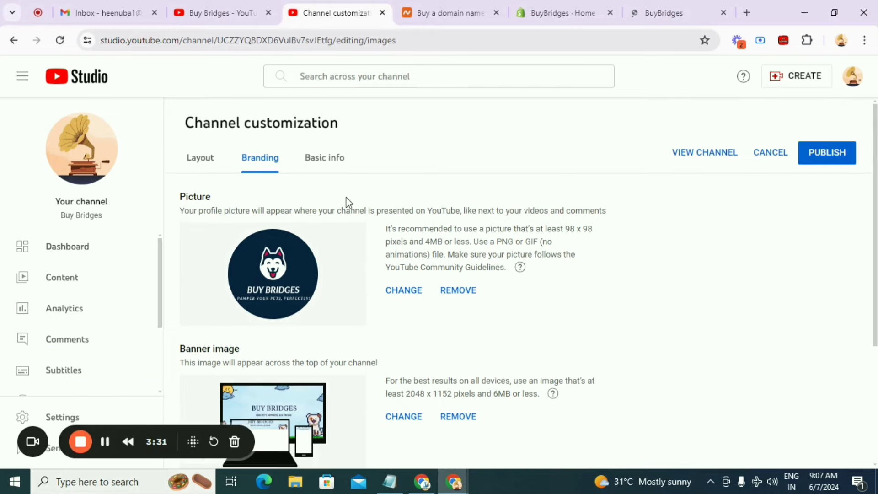
Step: Paste the copied description text into the channel's basic info
left_click(325, 159)
scroll(306, 278, "down", 3)
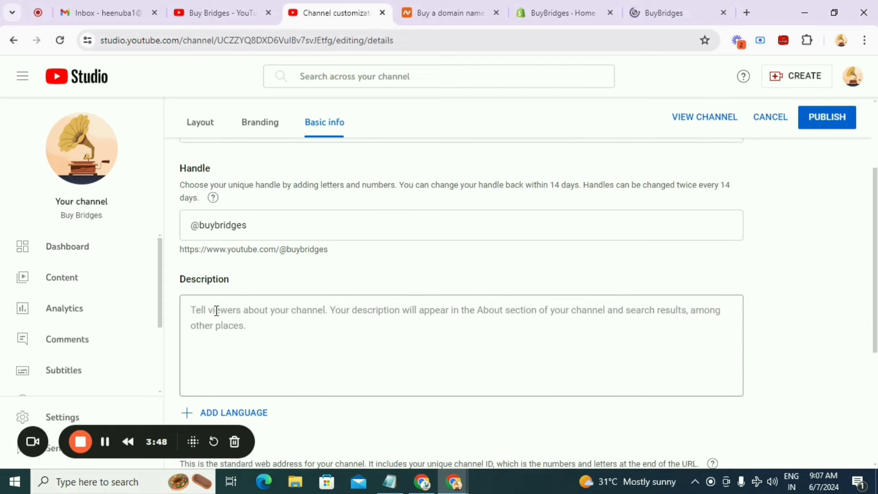
left_click(216, 311)
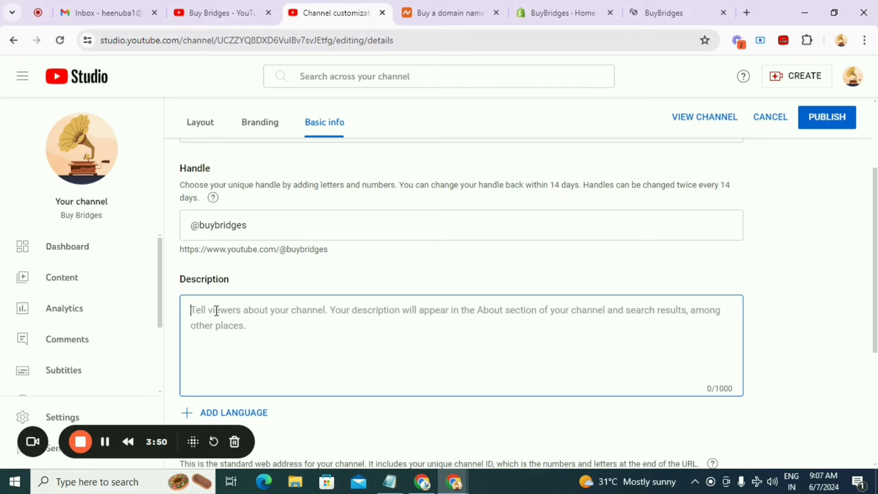
type("We take pride in providing high quality pet supplies at affordable prices so that we can bring smiles to every doggo around the globe!")
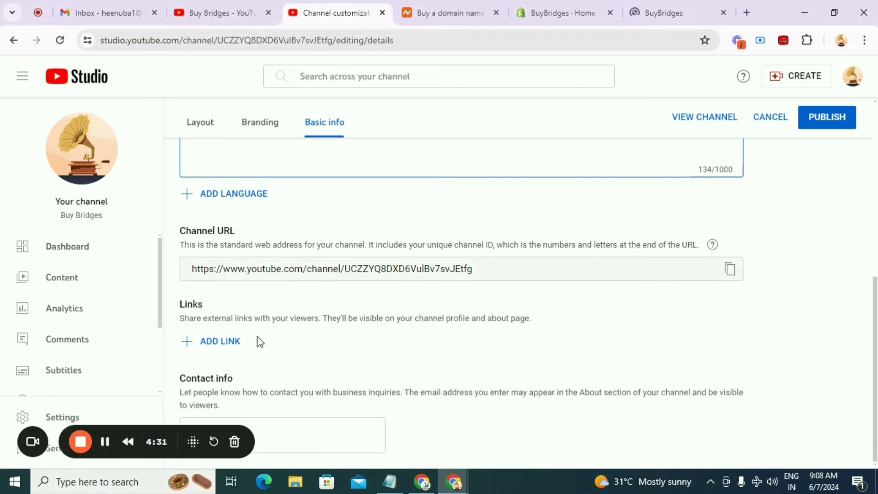
left_click(222, 342)
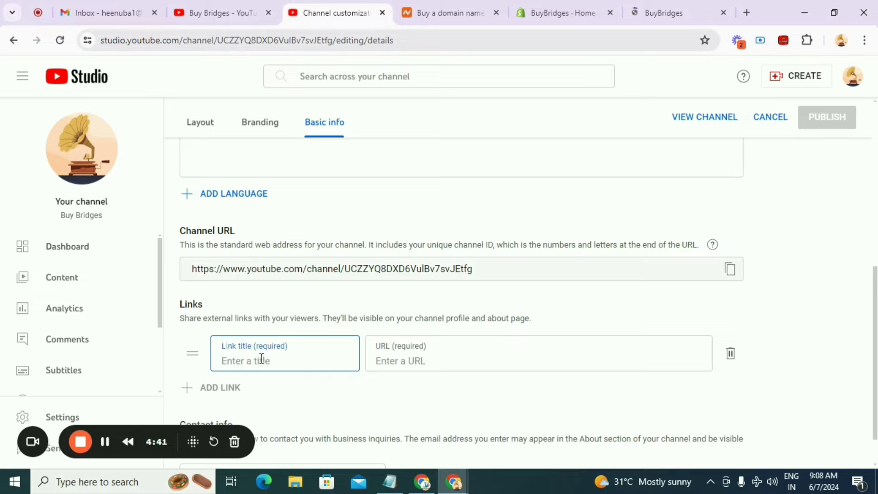
type("Website")
left_click(378, 360)
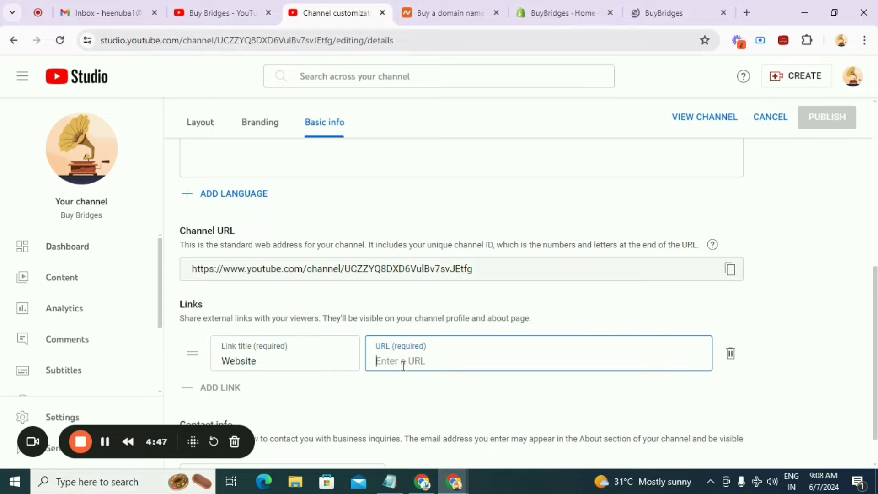
type("https://buybridges.store")
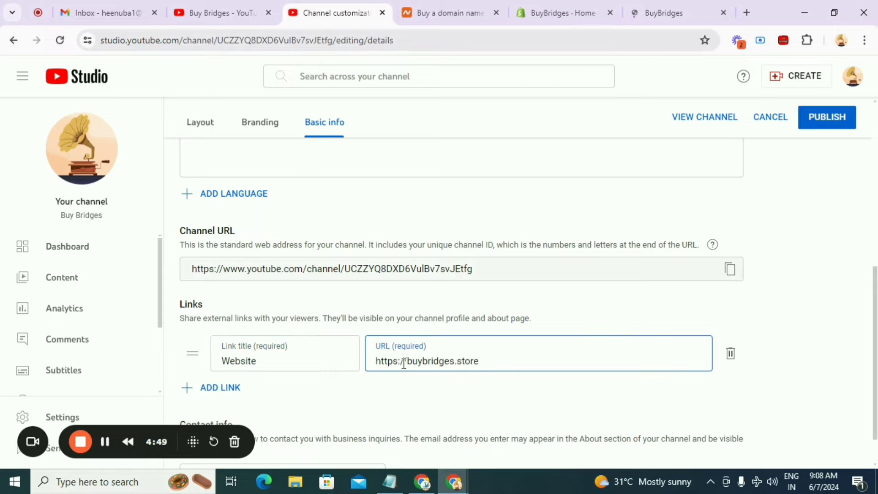
Step: Enter the copied contact email in the channel's contact info and publish the customization changes
scroll(447, 386, "down", 1)
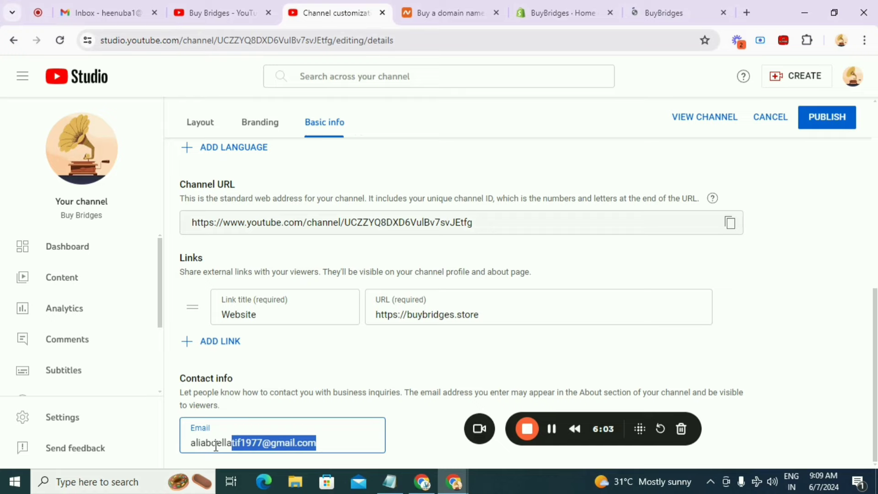
left_click_drag(216, 446, 190, 443)
key("BackSpace")
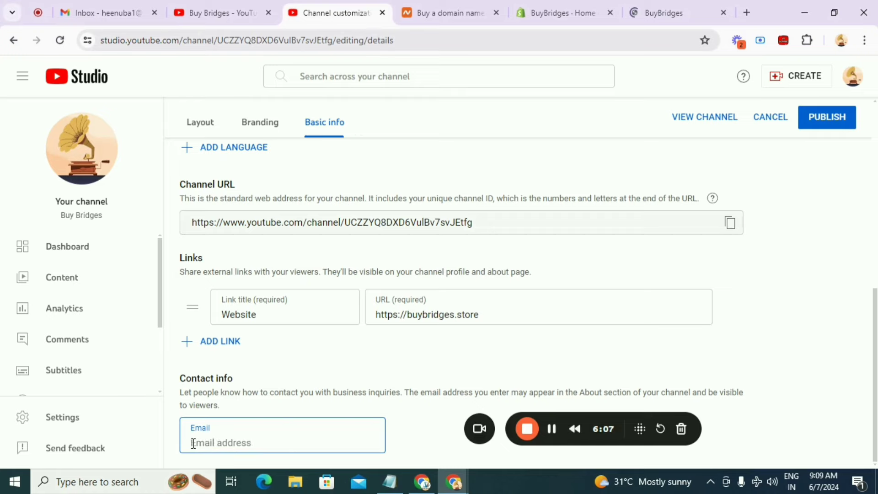
key("ctrl+v")
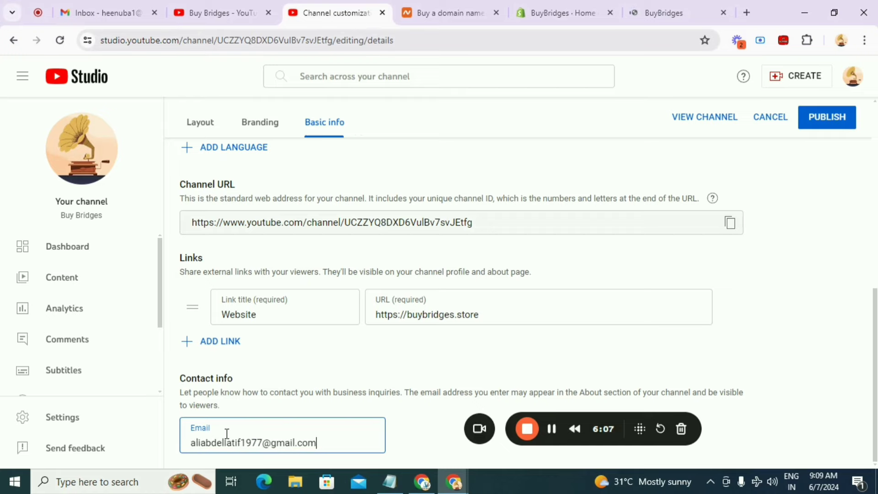
scroll(810, 151, "up", 3)
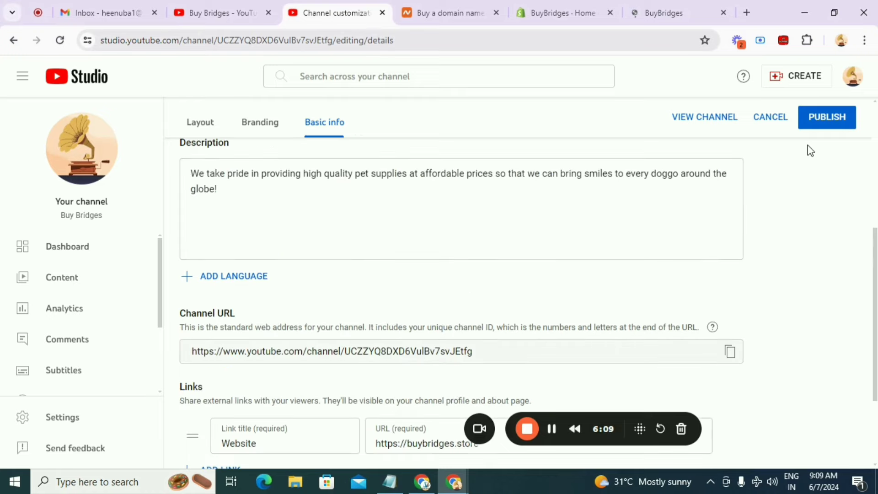
left_click(821, 118)
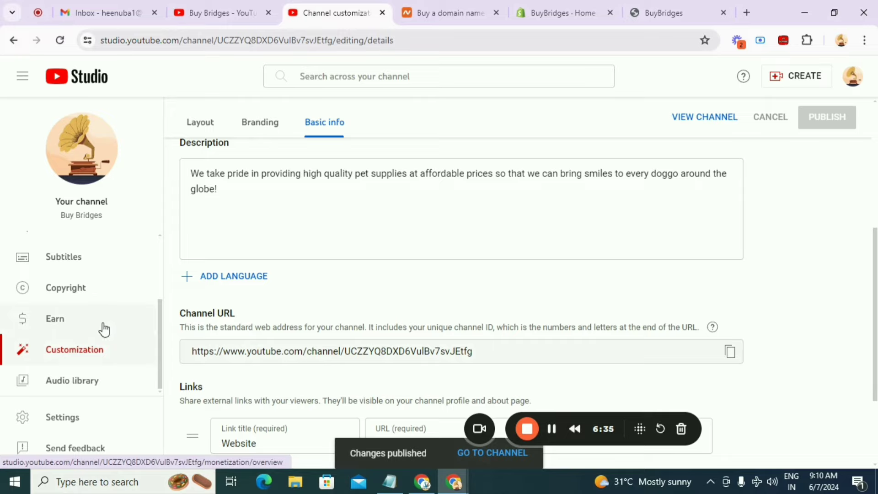
Step: Set the country of residence to United States in the basic info of the channel settings
left_click(64, 418)
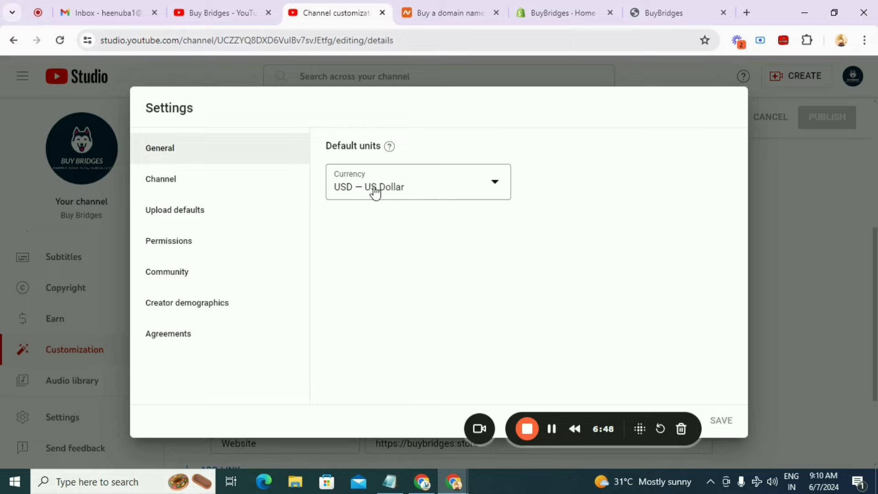
left_click(183, 190)
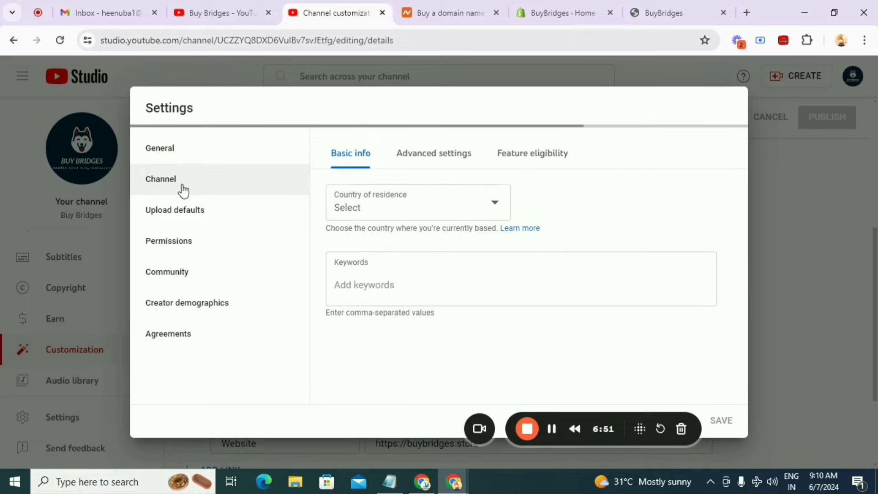
left_click(474, 213)
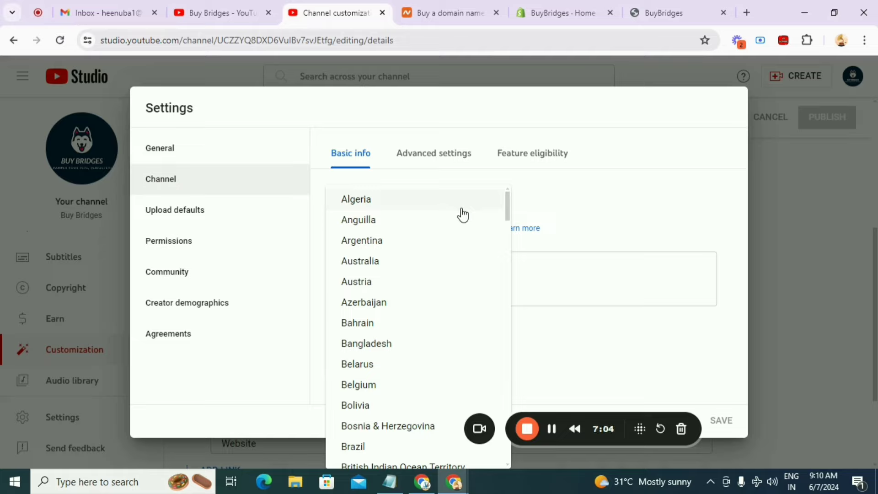
scroll(399, 407, "down", 10)
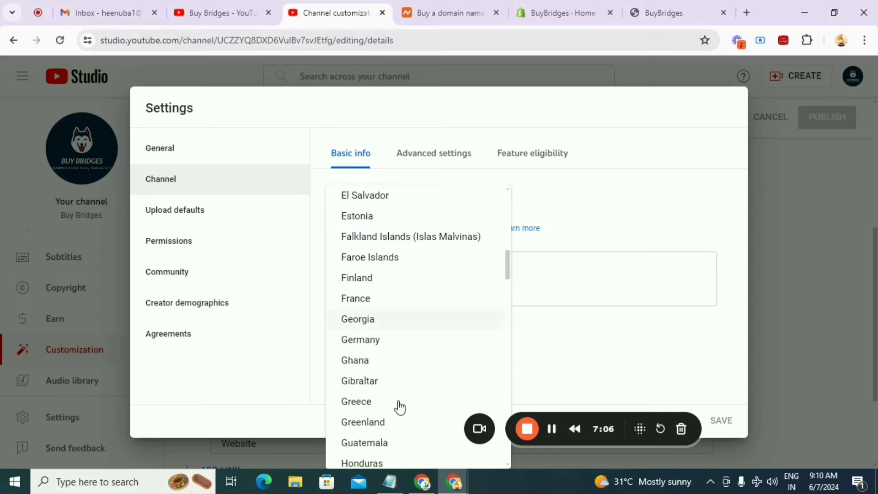
scroll(399, 406, "down", 20)
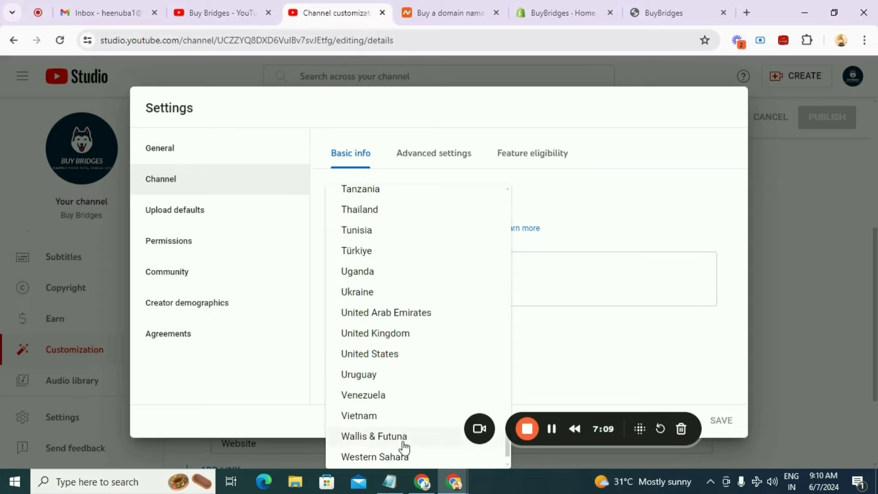
left_click(401, 359)
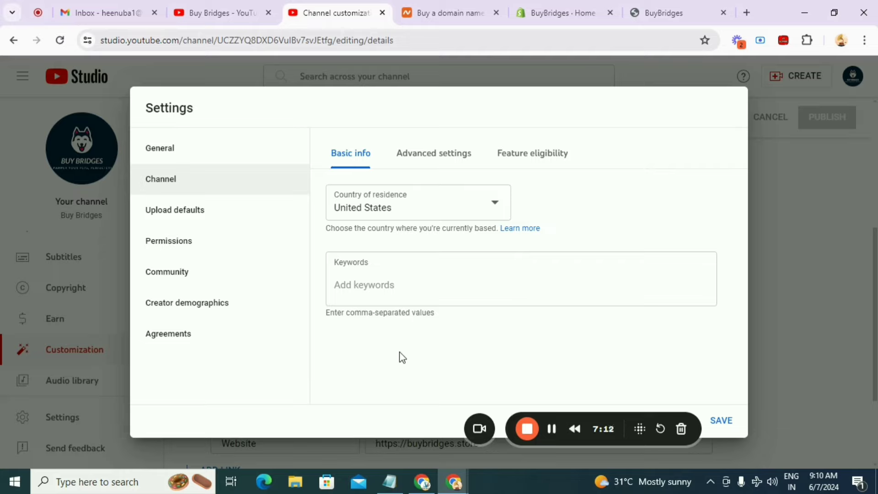
Step: Add the channel keywords pet store, pet shop and pet products
left_click(368, 284)
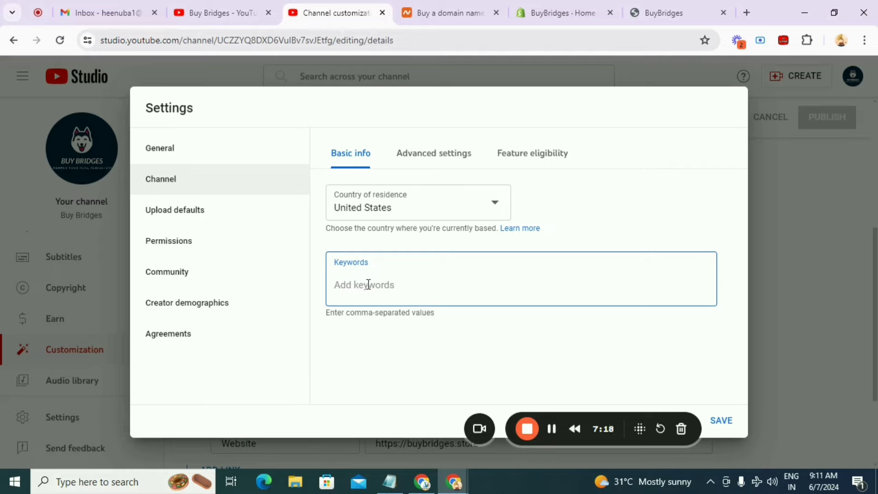
type("pet store")
key("Return")
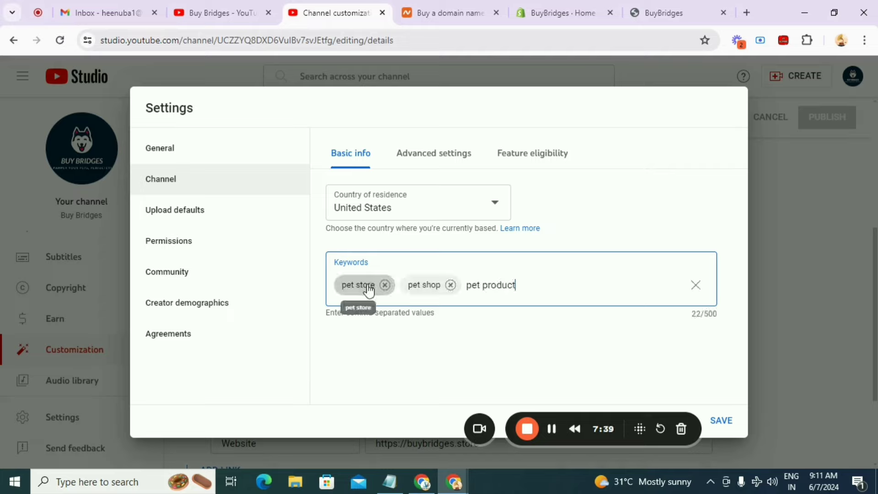
type("s")
key("Return")
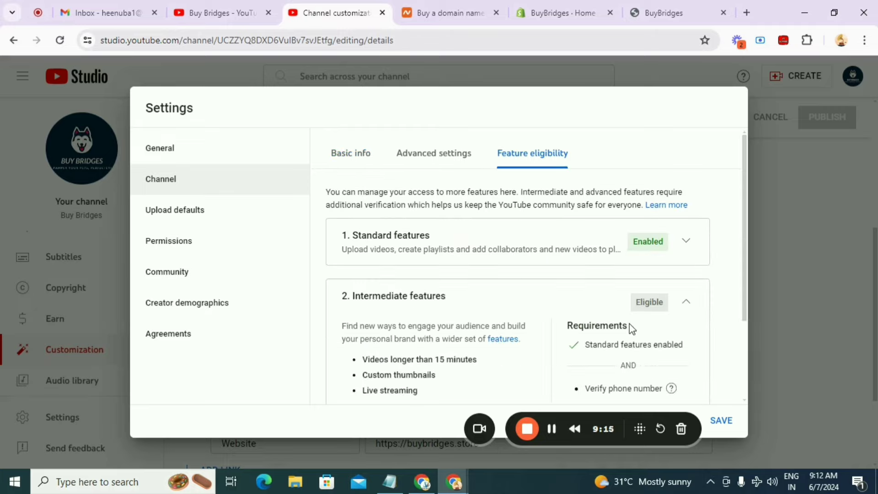
Step: Start phone verification for the Intermediate features, choosing United States and entering the phone number, and request the code by text message
scroll(632, 328, "down", 1)
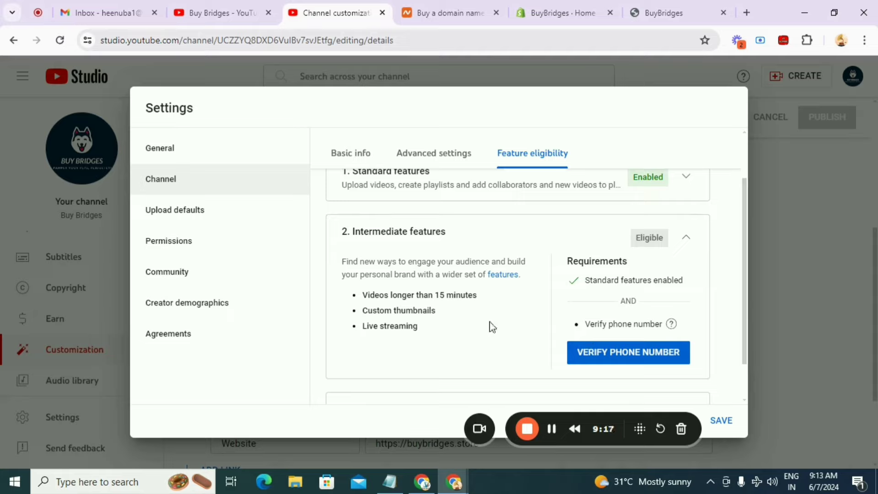
left_click(619, 361)
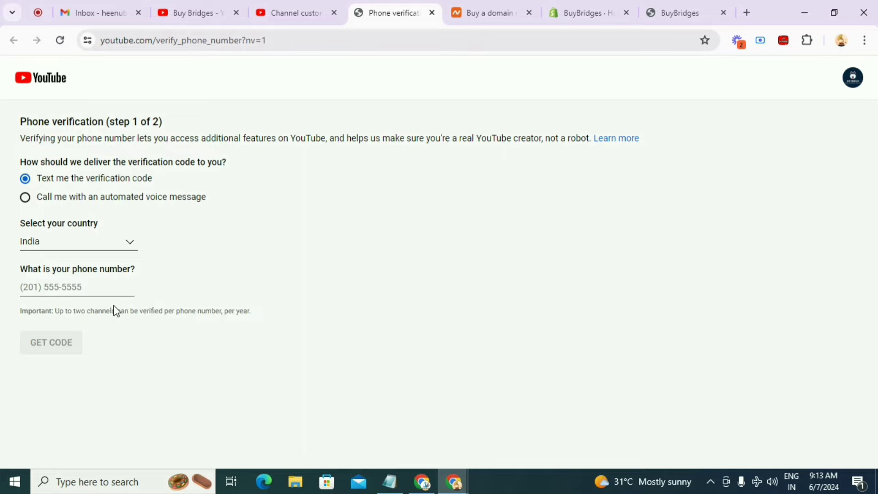
left_click(112, 250)
scroll(78, 419, "down", 8)
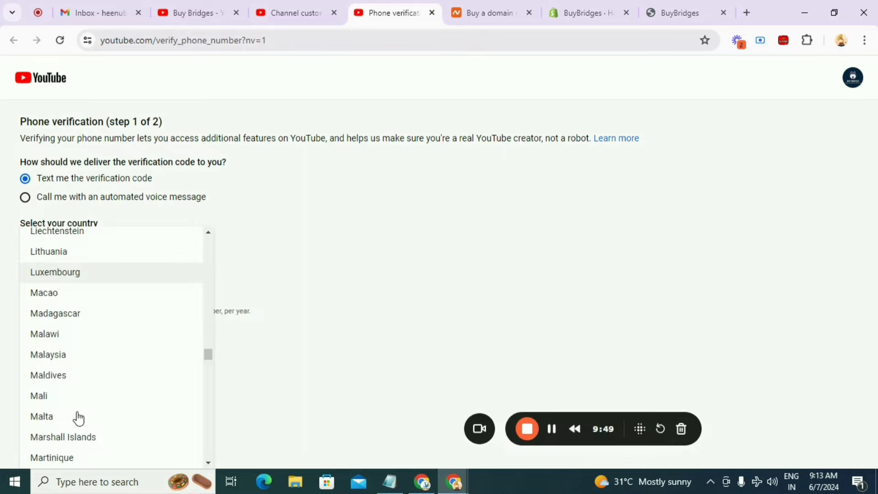
scroll(78, 419, "down", 10)
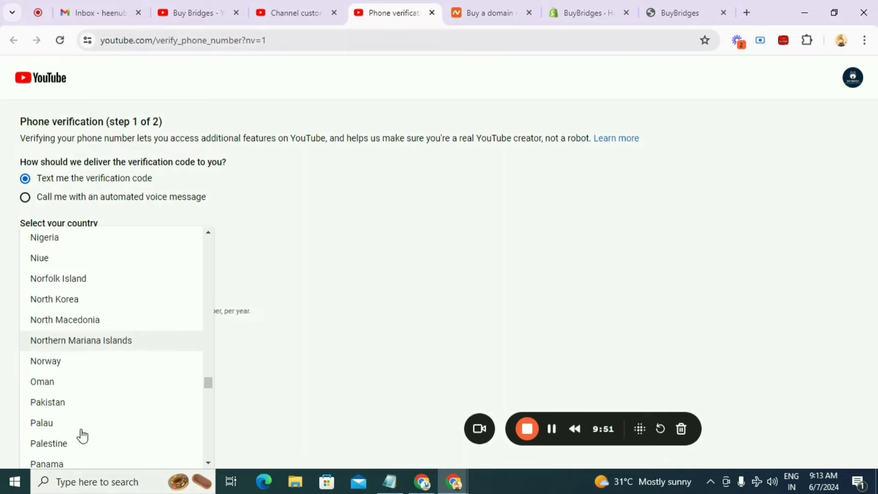
mouse_move(392, 485)
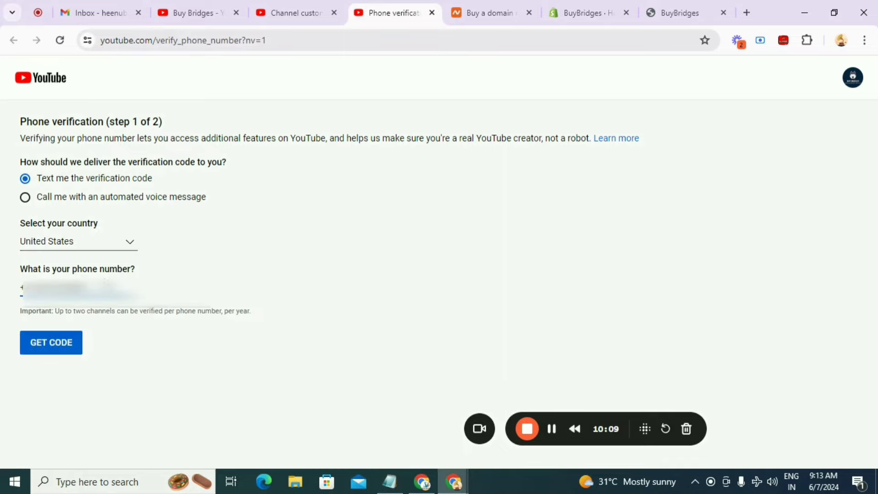
left_click(52, 348)
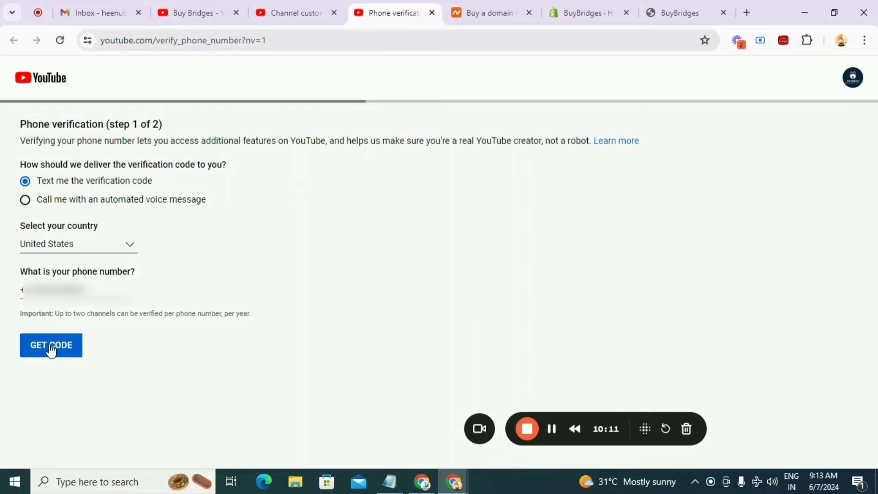
Step: Enter the 6-digit verification code and submit it to complete the phone verification
left_click(75, 197)
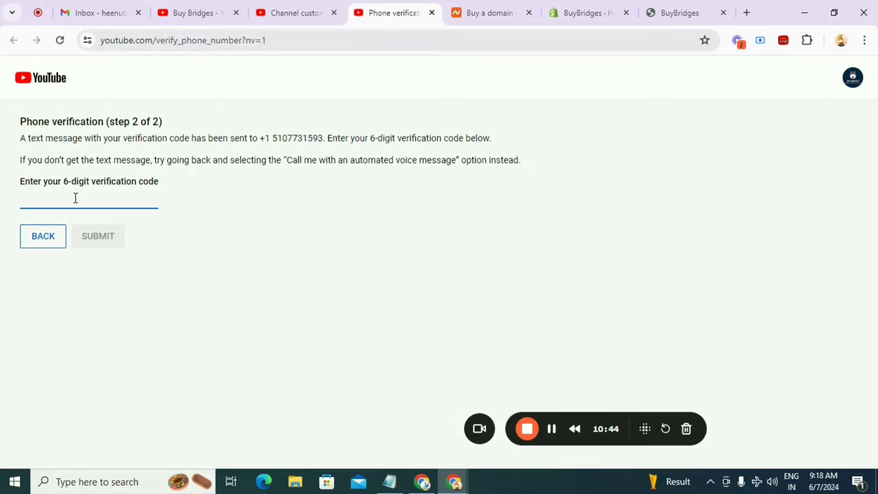
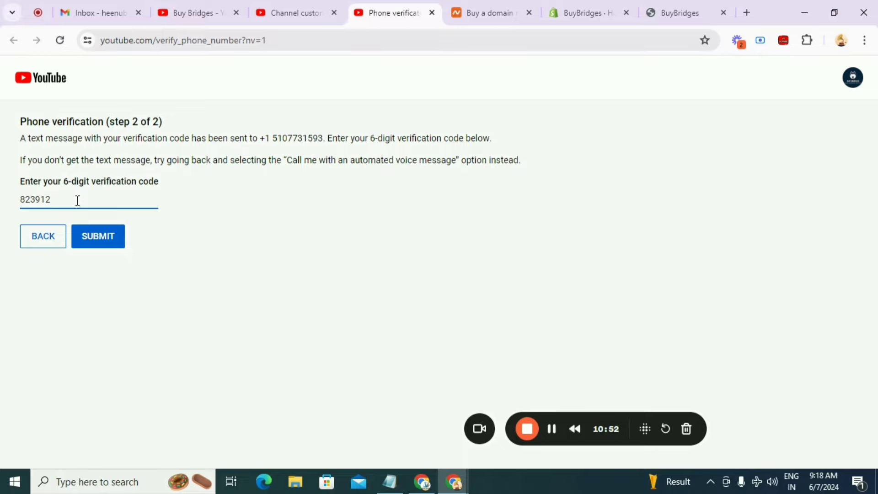
left_click(98, 246)
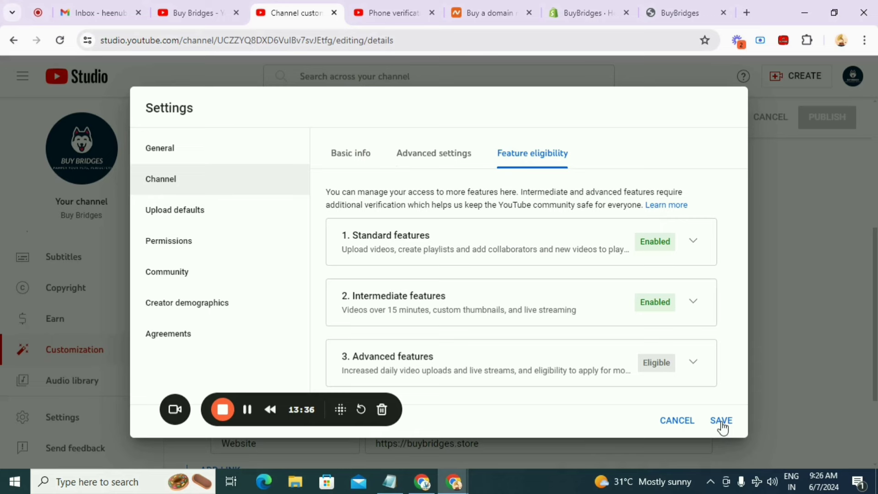
Step: Save the channel settings and open the public channel page
left_click(722, 420)
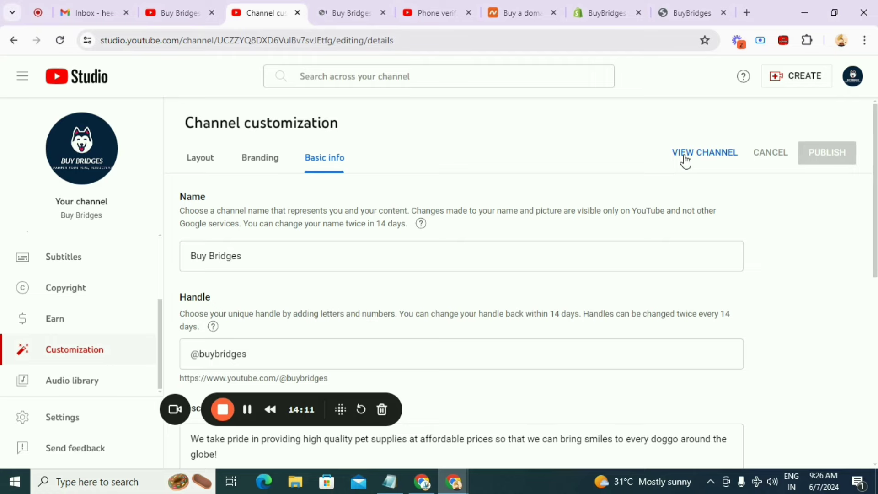
left_click(684, 156)
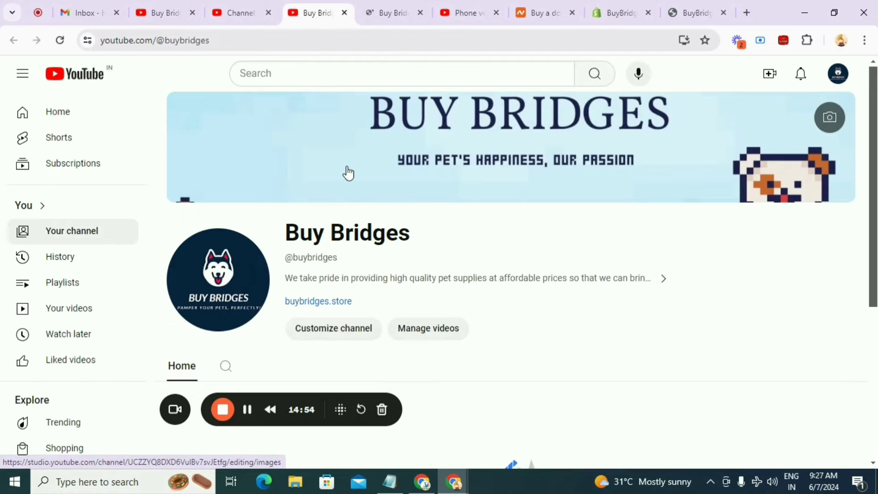